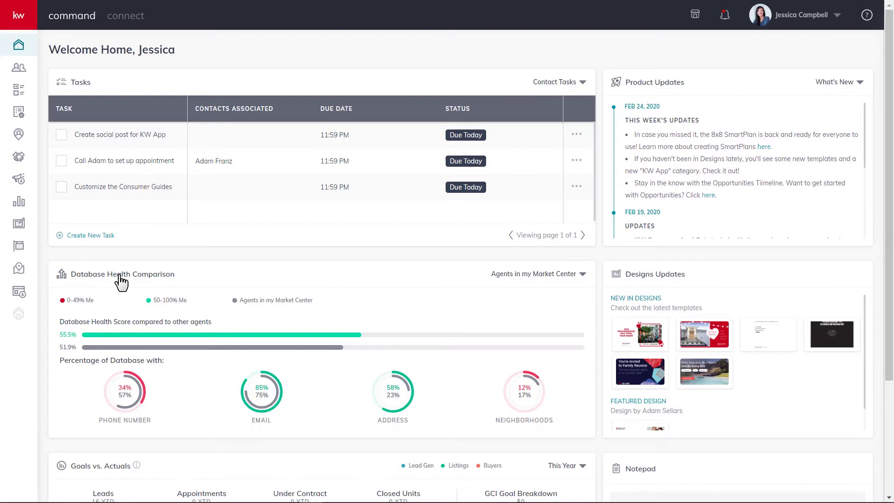
Step: From Consumer sites, open the Buyer's Guide for editing in the Guide Builder's list of guides
click(20, 294)
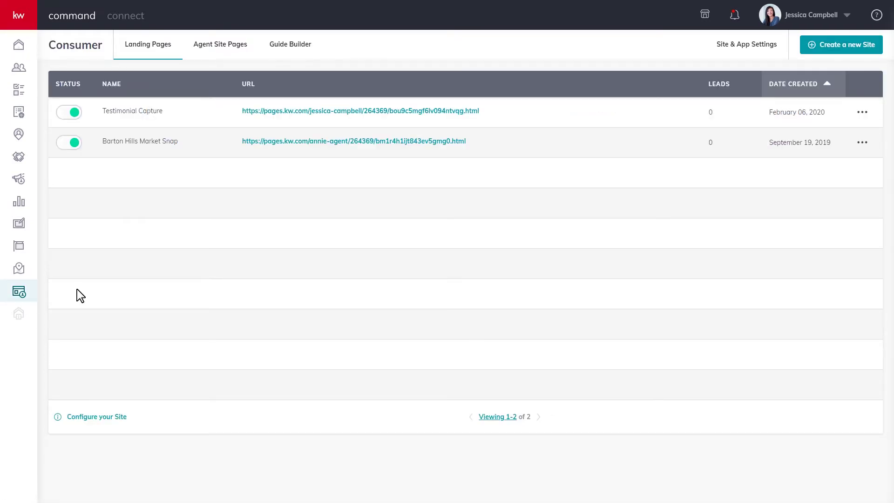
click(288, 41)
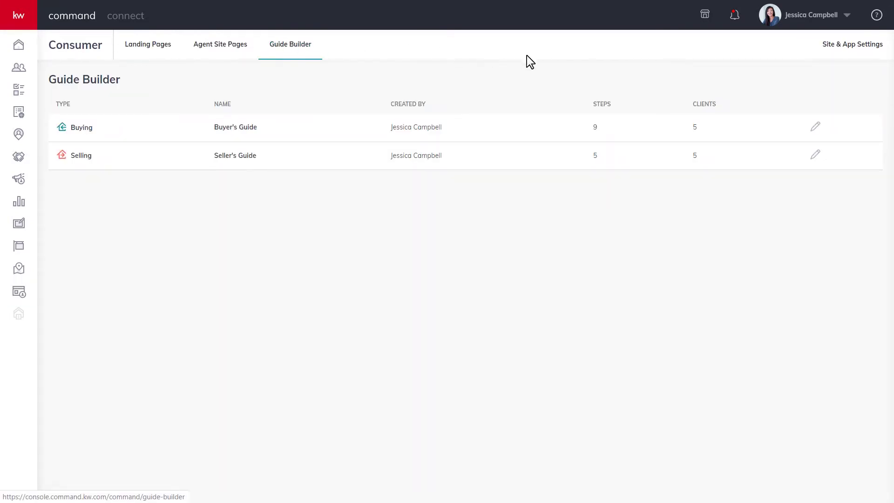
click(819, 130)
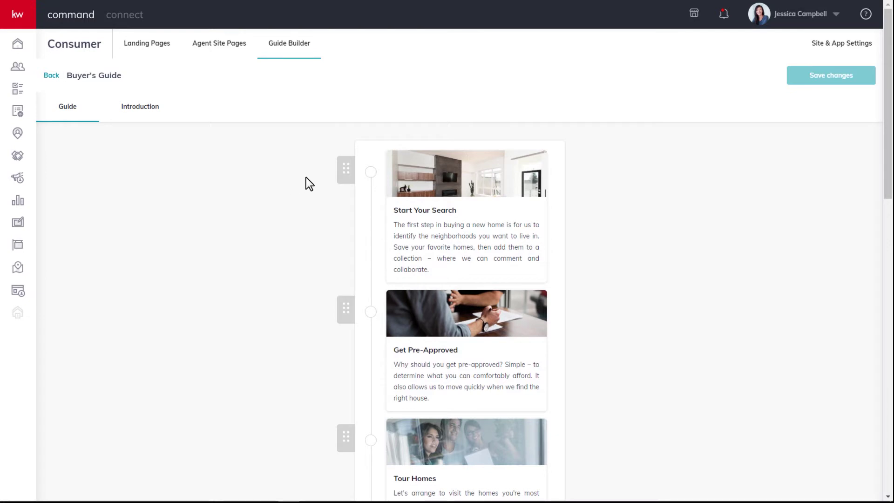
Step: Move Start Your Search below Get Pre-Approved and save the Buyer's Guide
drag(343, 165, 359, 283)
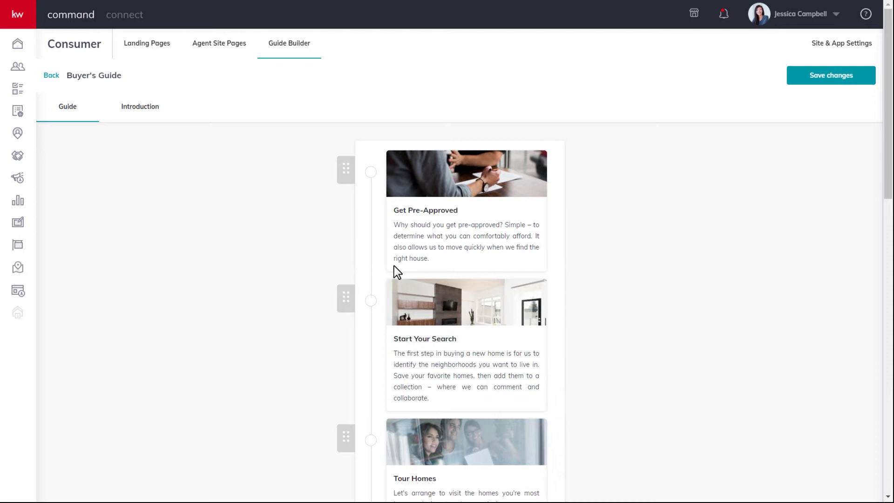
click(813, 81)
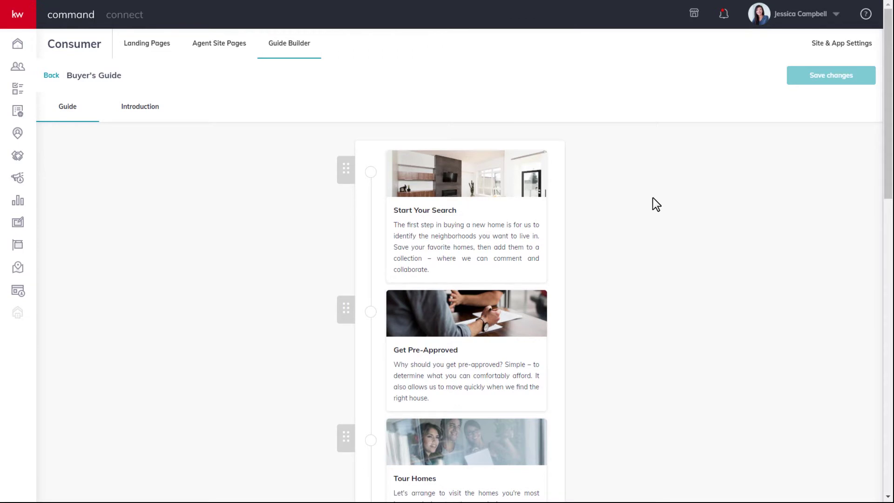
click(518, 219)
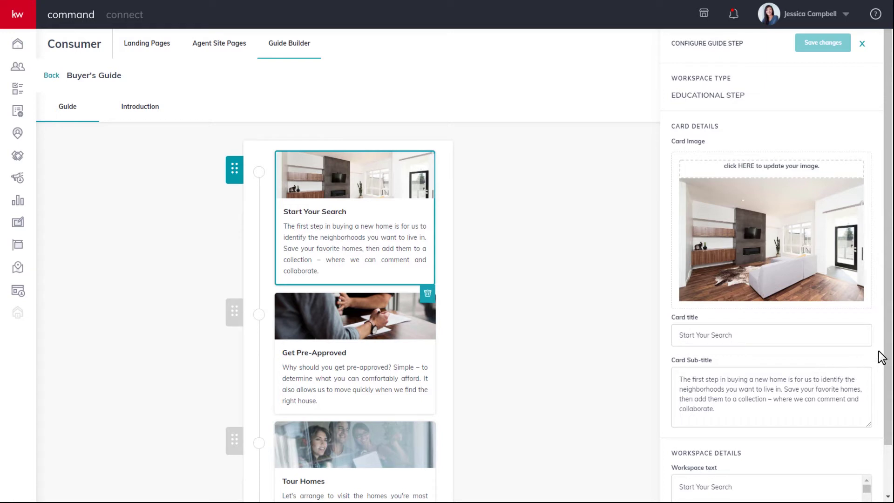
drag(891, 259, 884, 344)
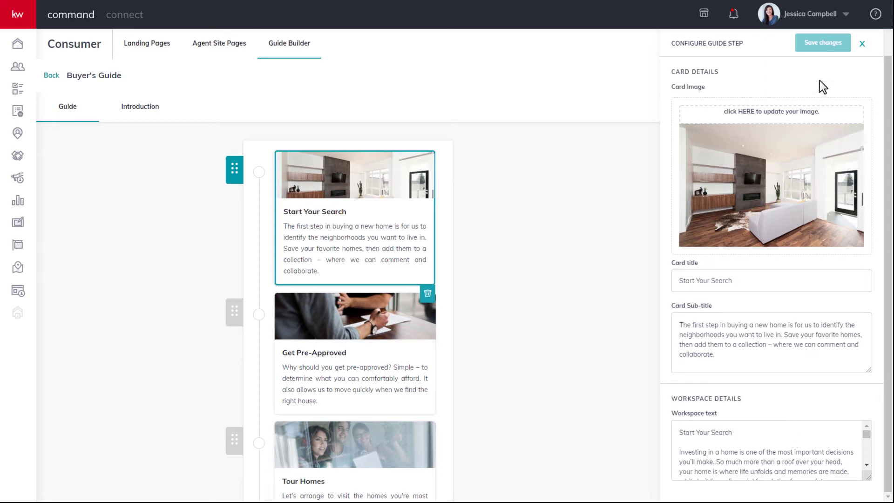
click(580, 232)
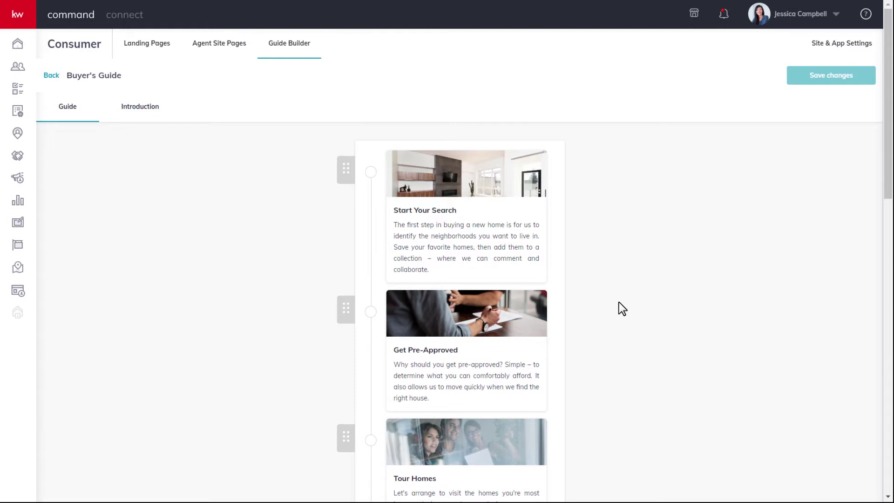
scroll(611, 356, down, 5)
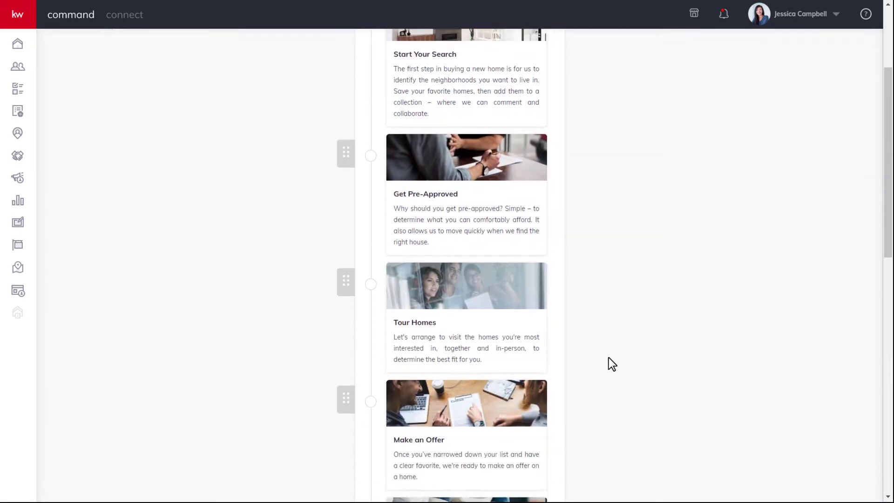
scroll(608, 359, down, 7)
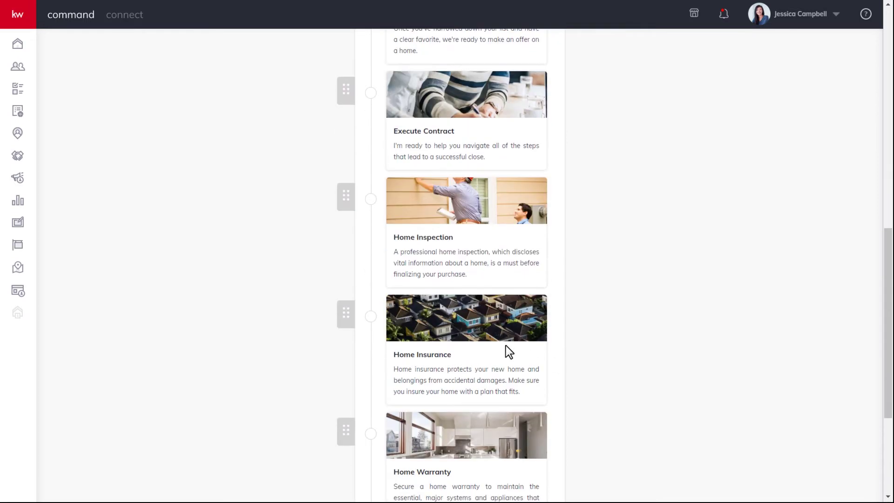
click(495, 270)
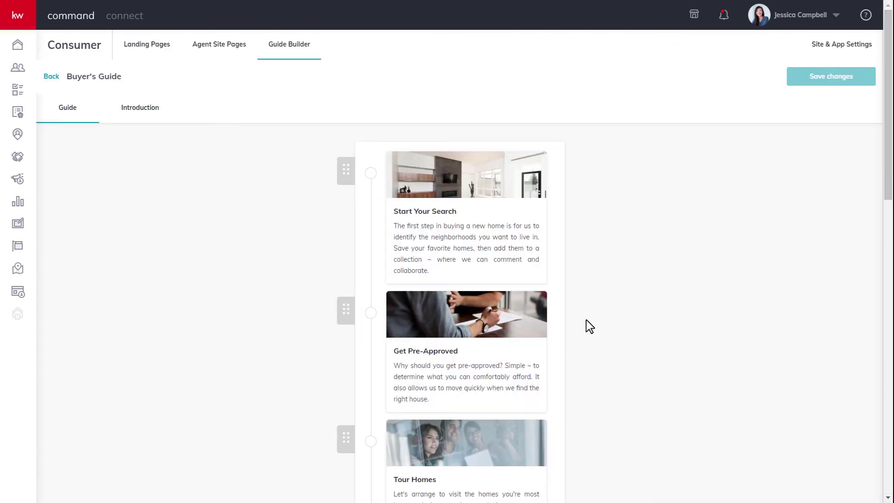
Step: Append a new custom step, 'Custom Step Title', after Close at the end of the Buyer's Guide
scroll(586, 320, down, 15)
scroll(585, 327, down, 2)
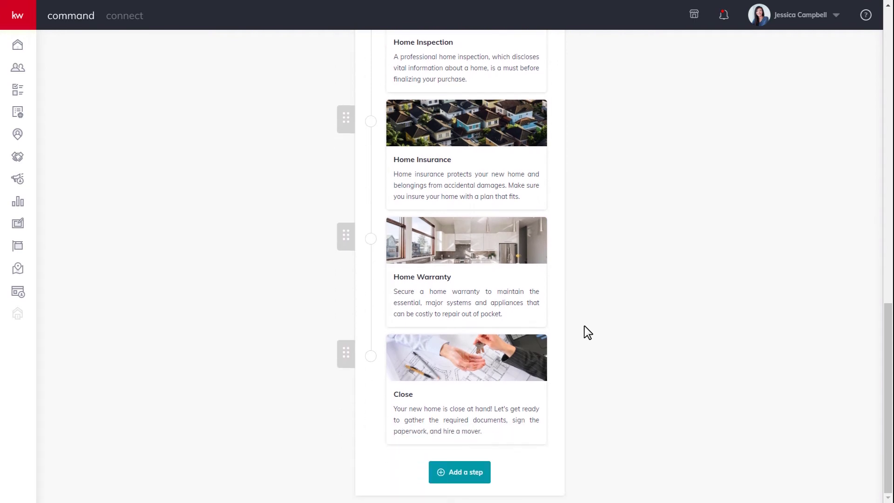
click(476, 474)
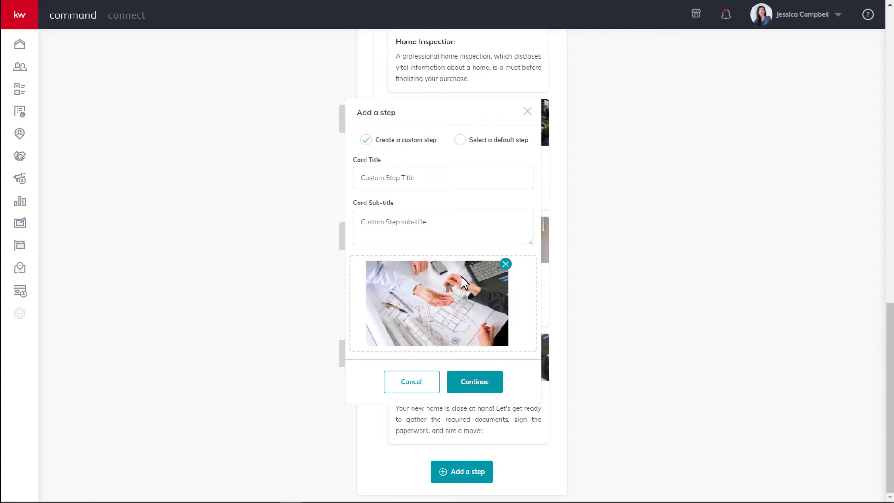
click(475, 381)
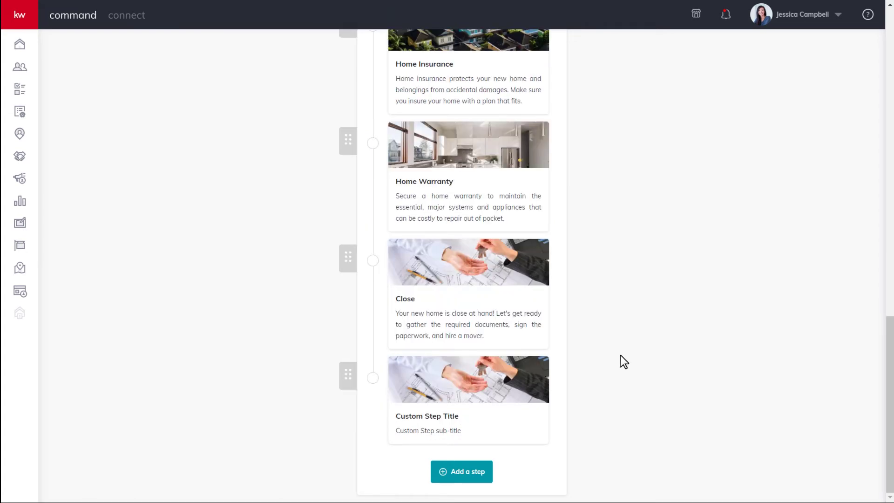
Step: Place Custom Step Title just above Close and review its settings
drag(347, 372, 352, 263)
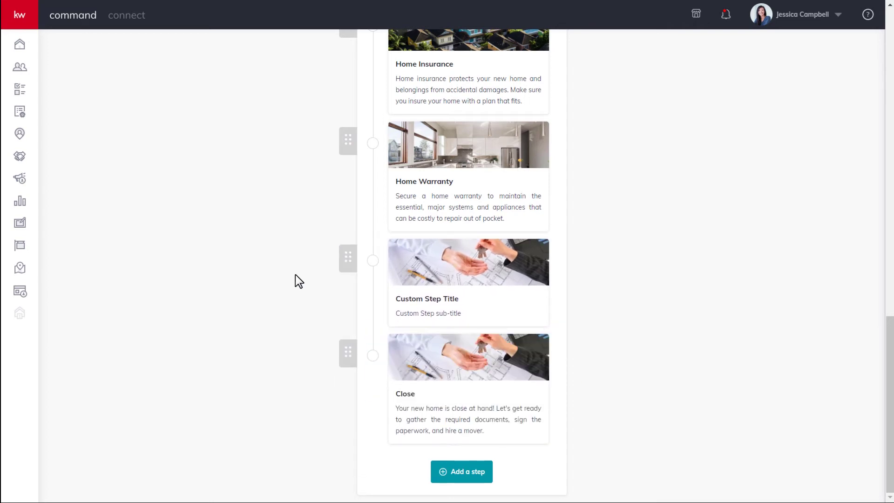
click(437, 288)
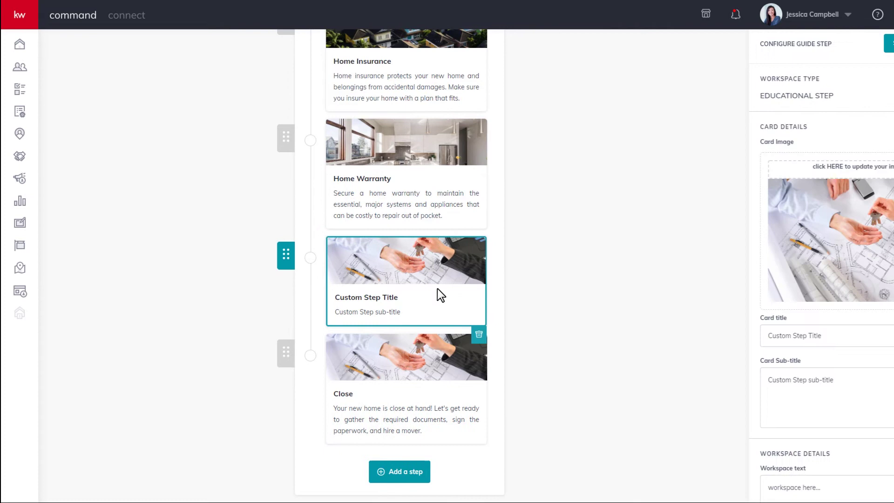
scroll(830, 433, down, 1)
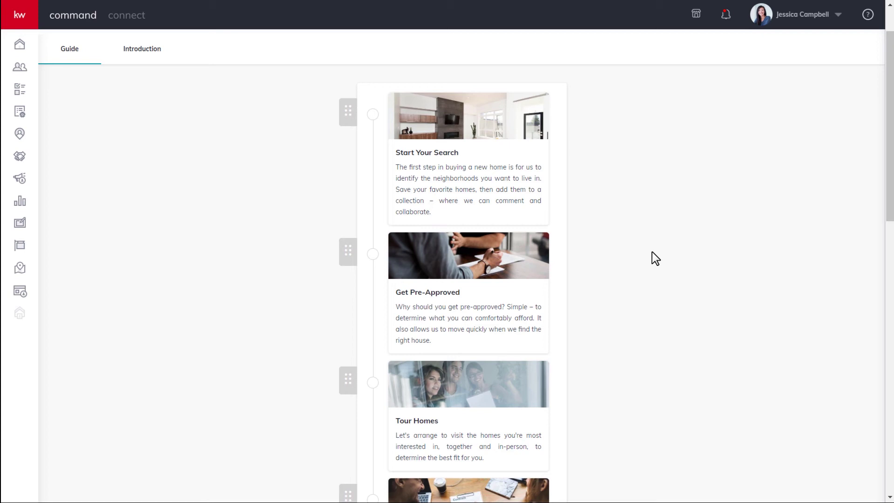
Step: Delete Get Pre-Approved so Tour Homes follows Start Your Search
click(537, 267)
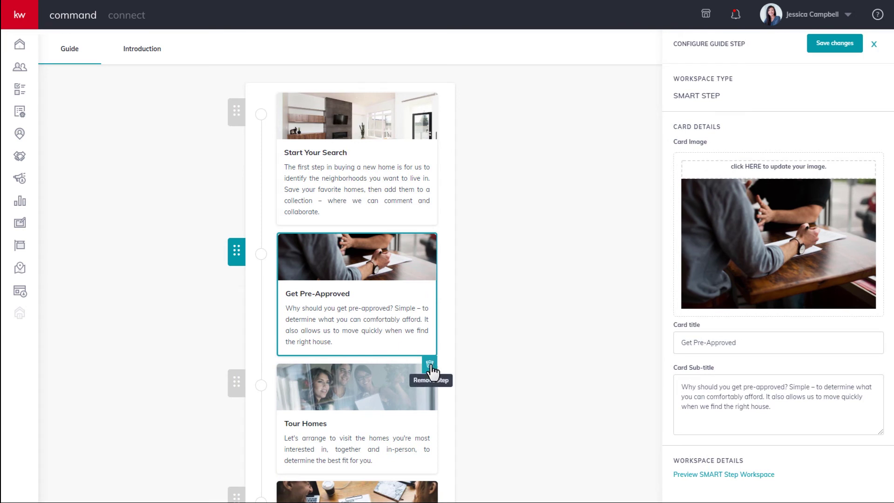
click(429, 364)
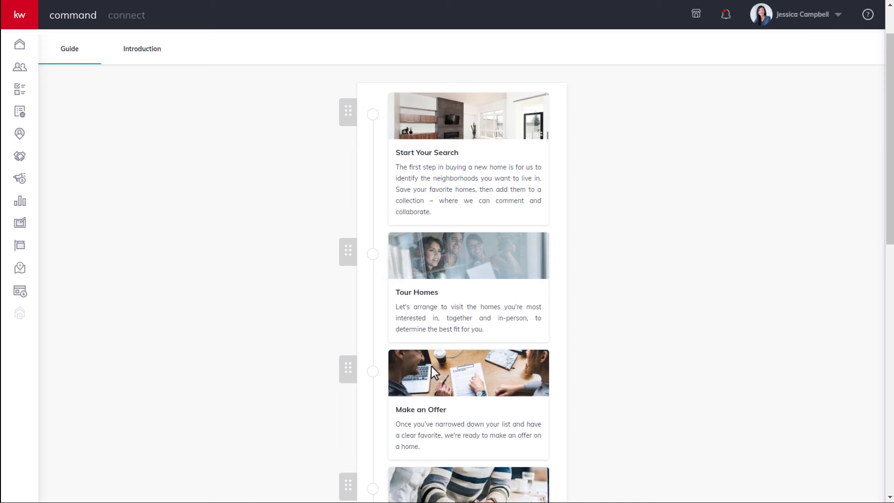
Step: Re-add Get Pre-Approved from the default steps, which places it after Close
scroll(431, 366, down, 13)
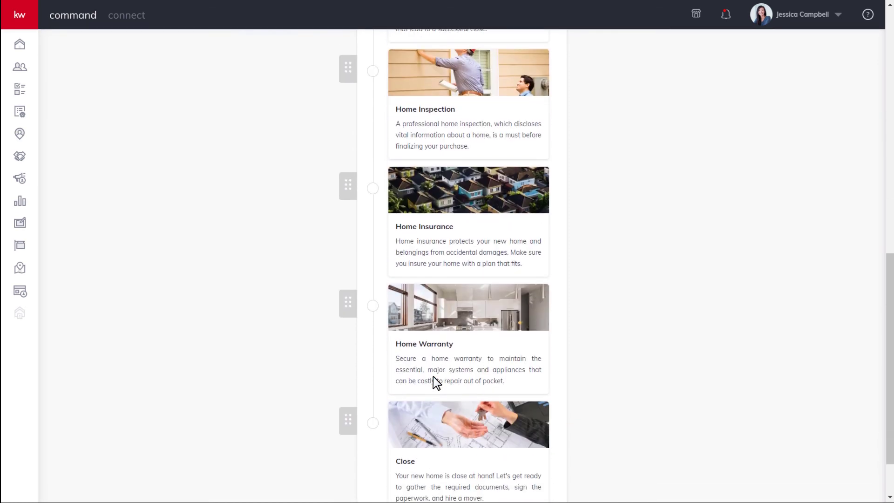
click(474, 469)
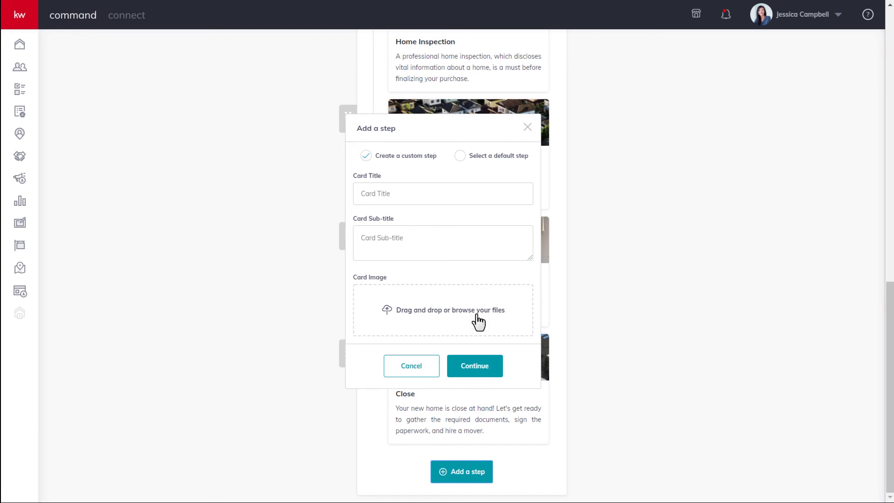
click(458, 157)
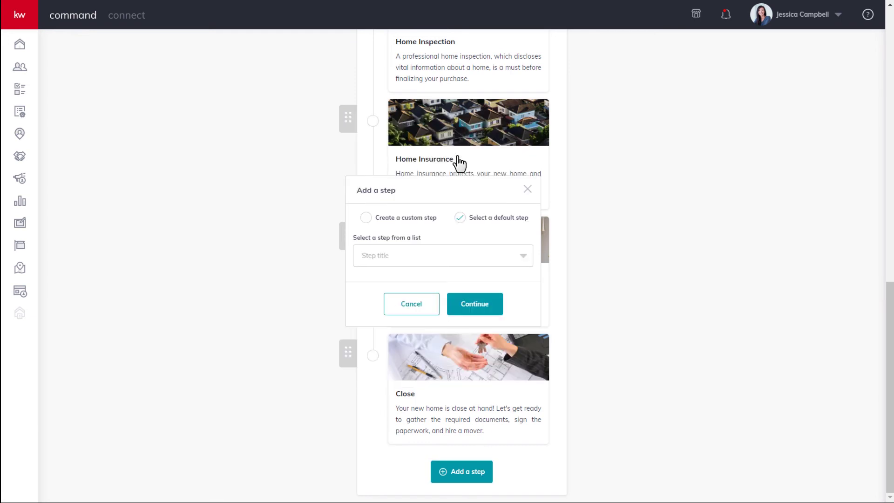
click(505, 254)
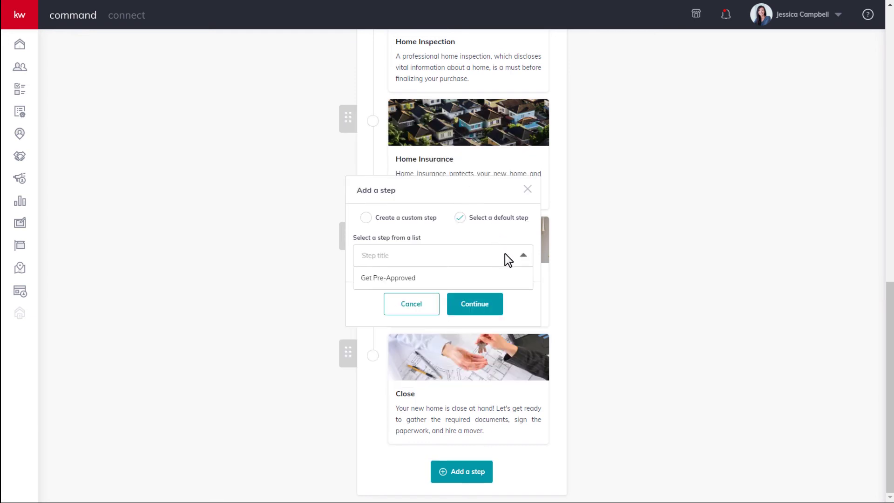
click(516, 279)
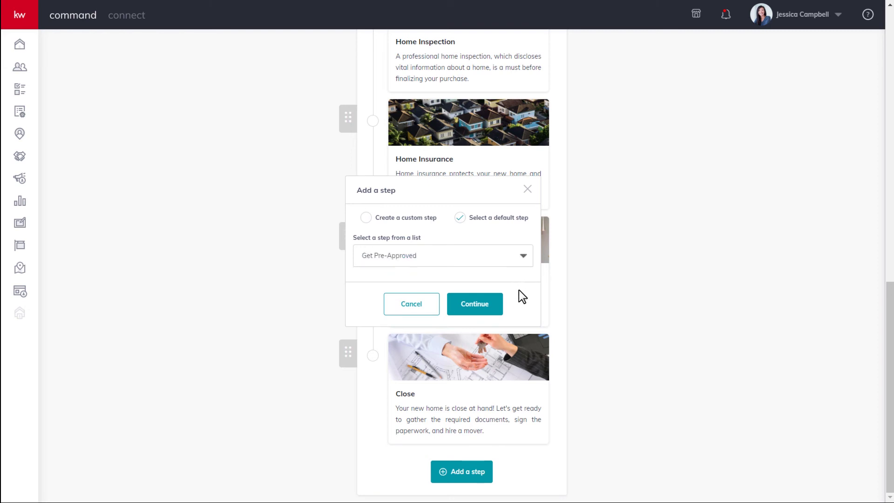
click(488, 306)
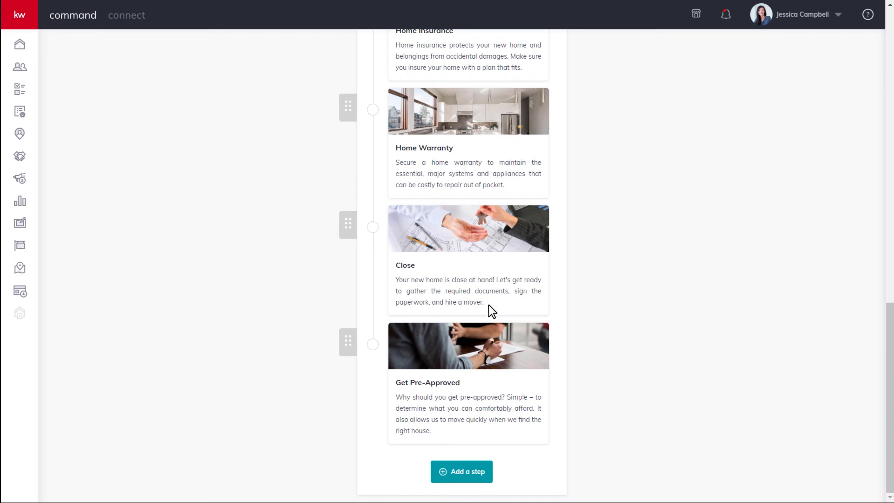
Step: Drag Get Pre-Approved up between Start Your Search and Tour Homes
drag(353, 335, 362, 215)
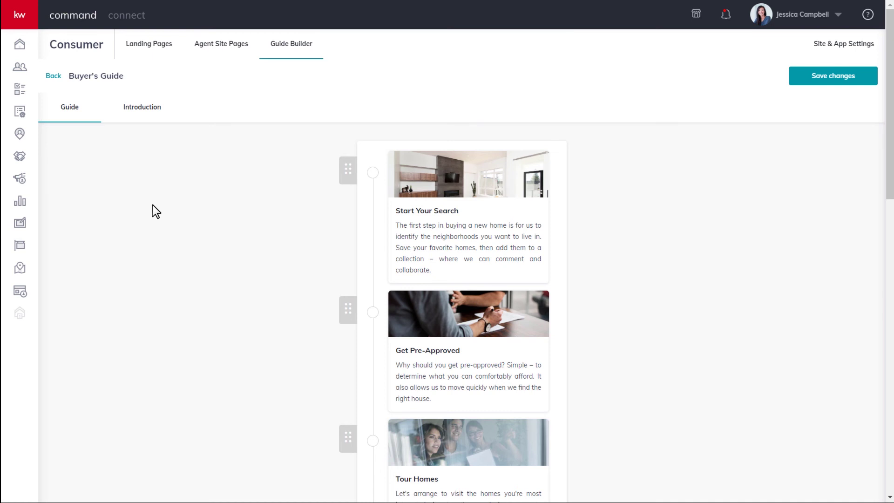
Step: Check the Introduction title and message, then save the 9-step Buyer's Guide
click(151, 110)
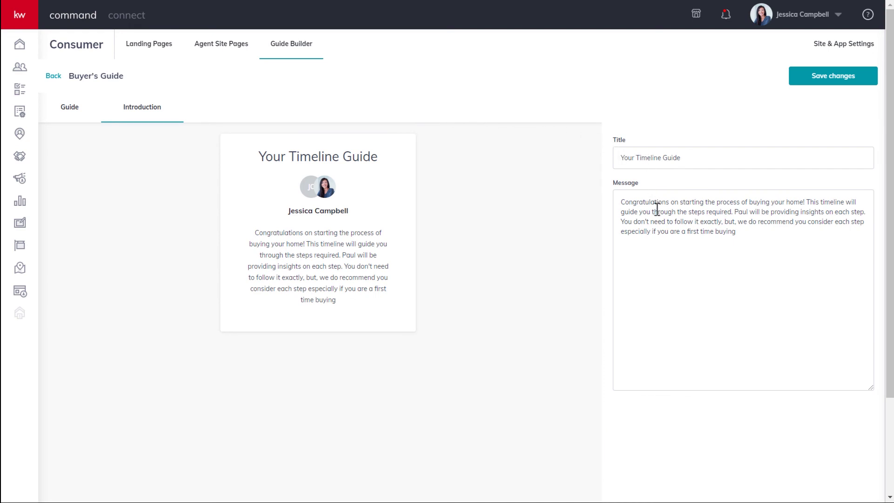
click(796, 84)
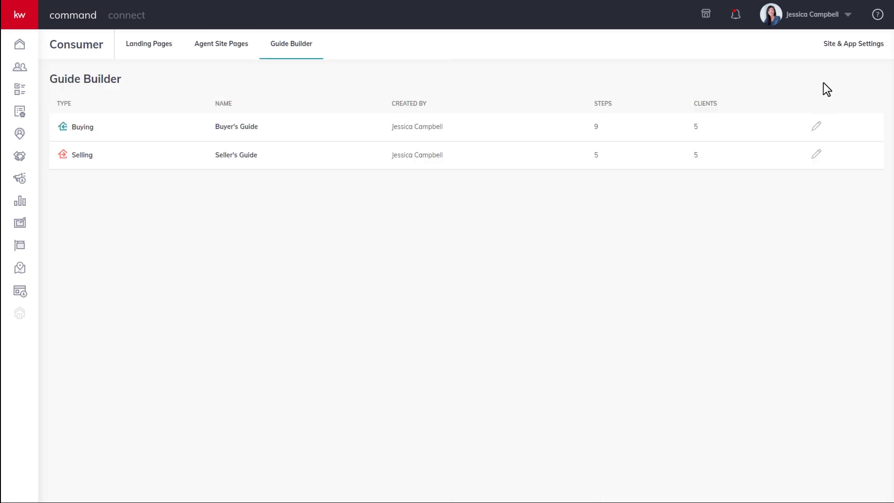
Step: Show the Keller Williams University help articles from the top-right help menu
click(877, 16)
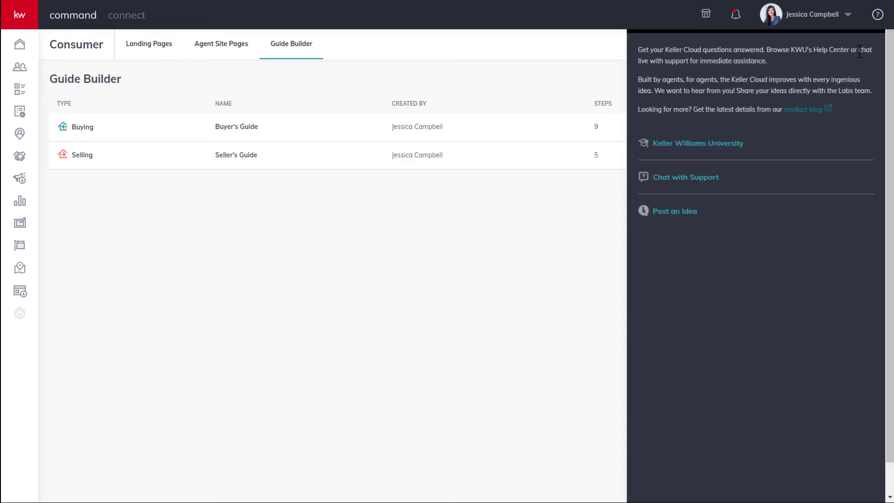
click(721, 145)
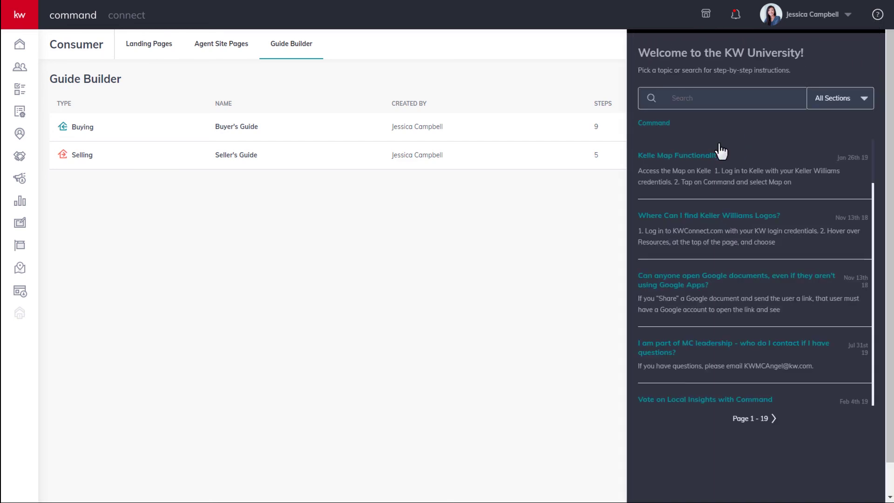